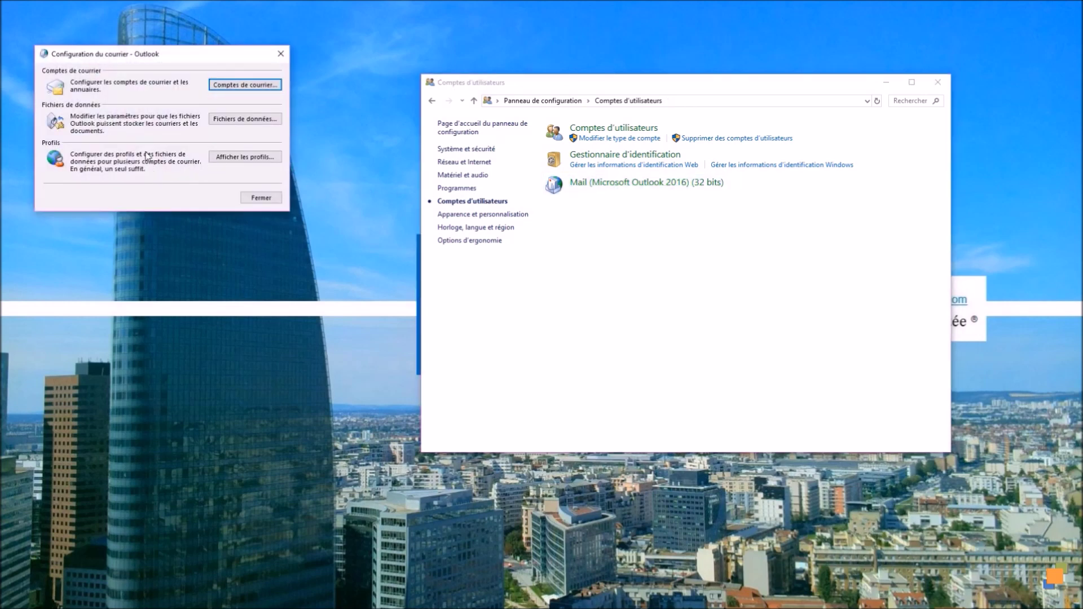
# Look at the mail profiles installed on the computer, then leave the mail configuration and user accounts windows without changes.
pyautogui.click(242, 159)
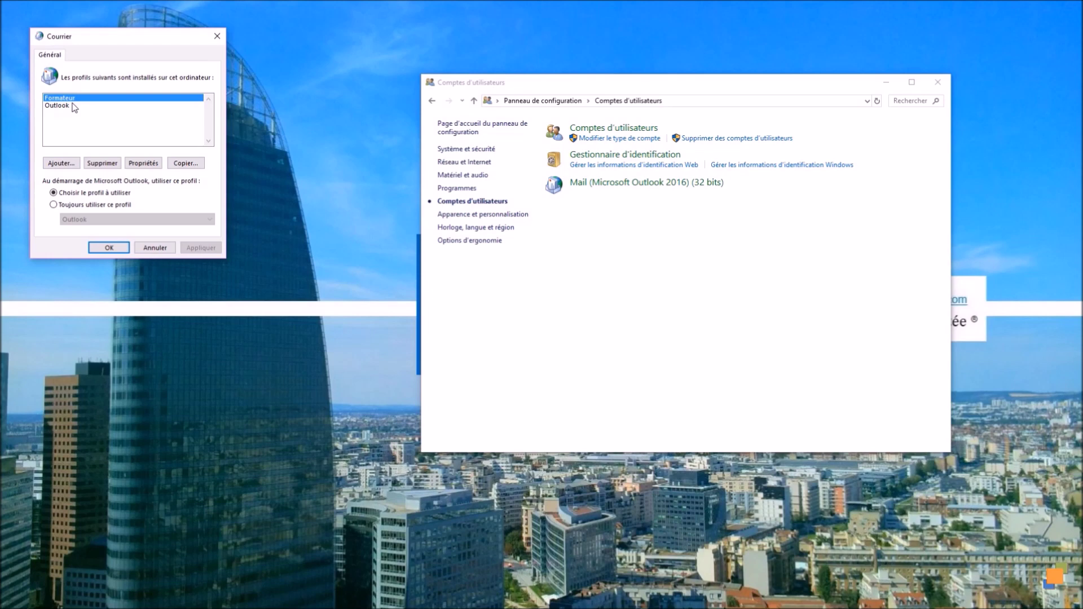
pyautogui.click(163, 248)
pyautogui.click(934, 84)
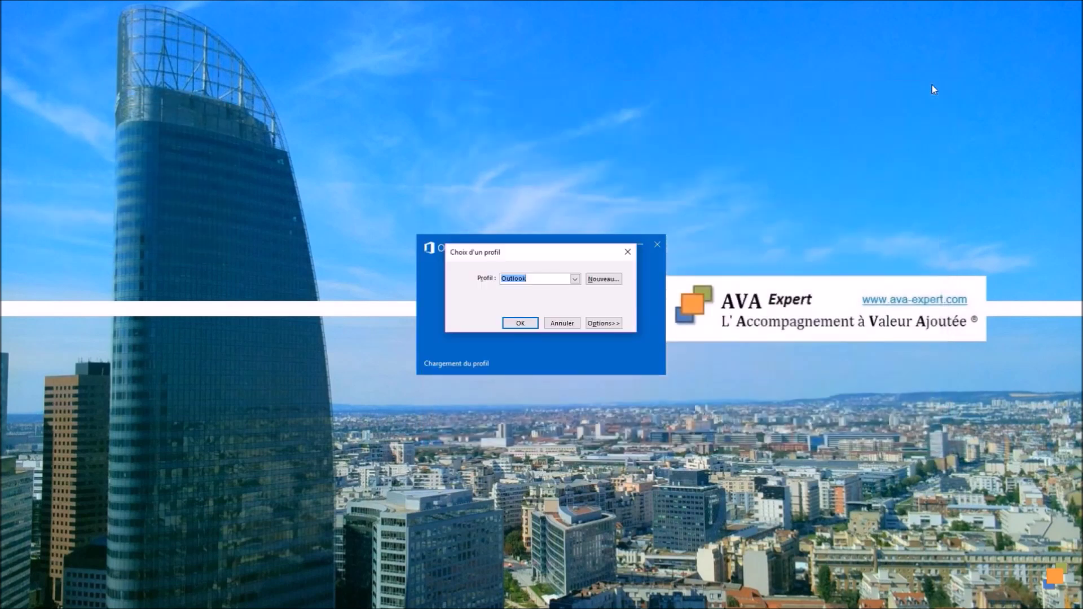
# Start Outlook with the Formateur profile.
pyautogui.click(574, 278)
pyautogui.click(540, 288)
pyautogui.click(521, 322)
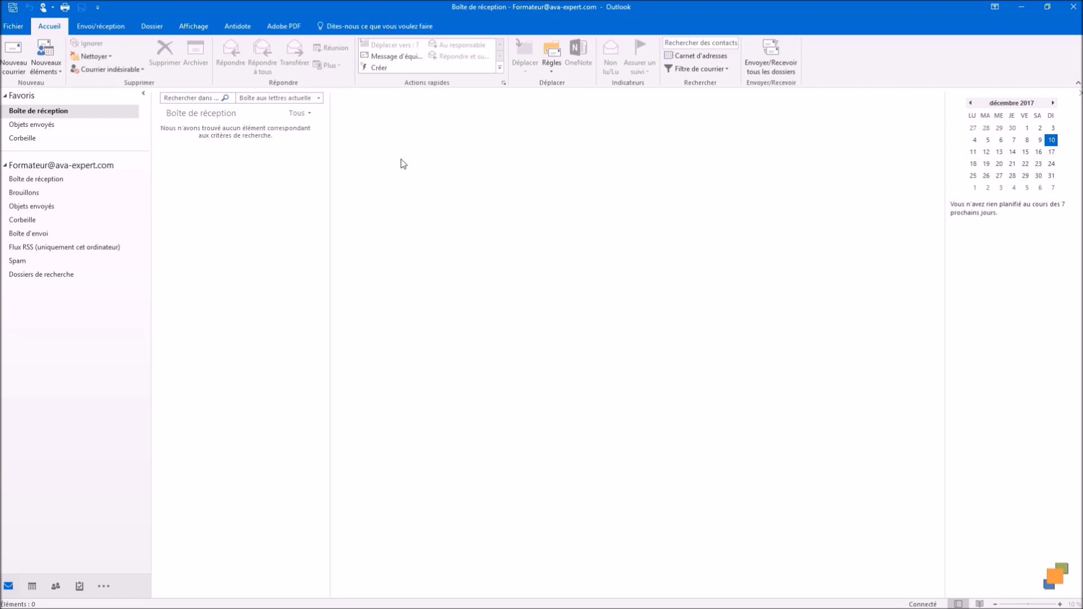
# Look through the import wizard's file types, including comma-separated values, and leave it without importing.
pyautogui.click(12, 27)
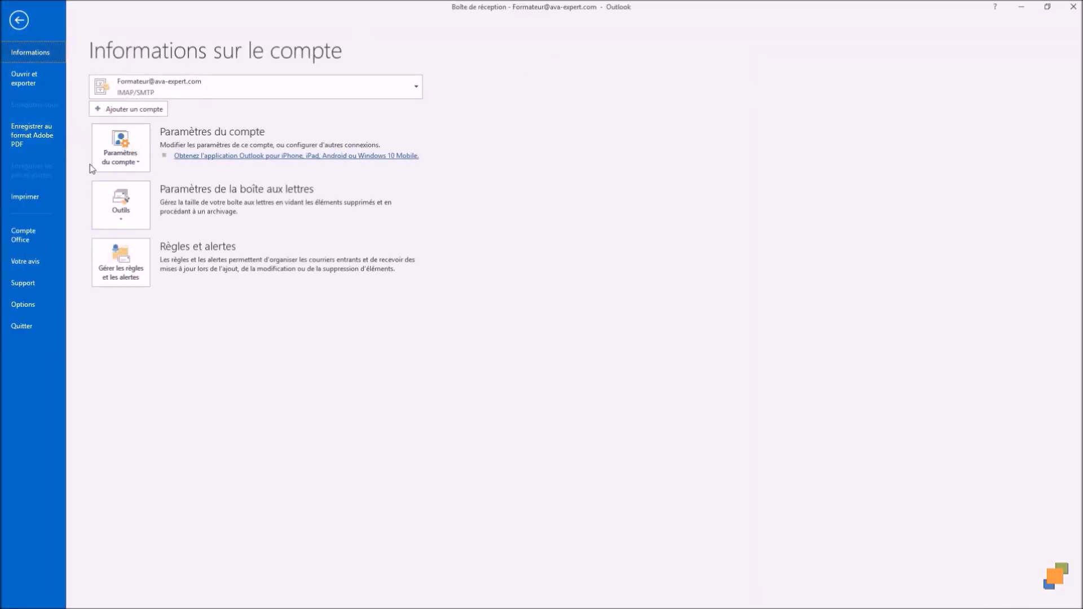
pyautogui.click(22, 80)
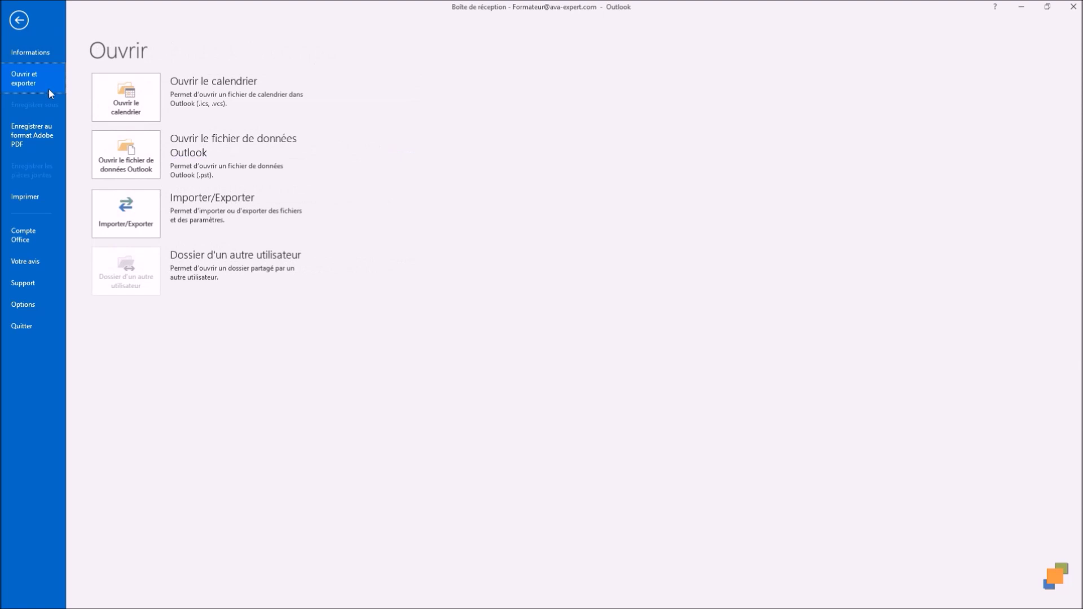
pyautogui.click(128, 209)
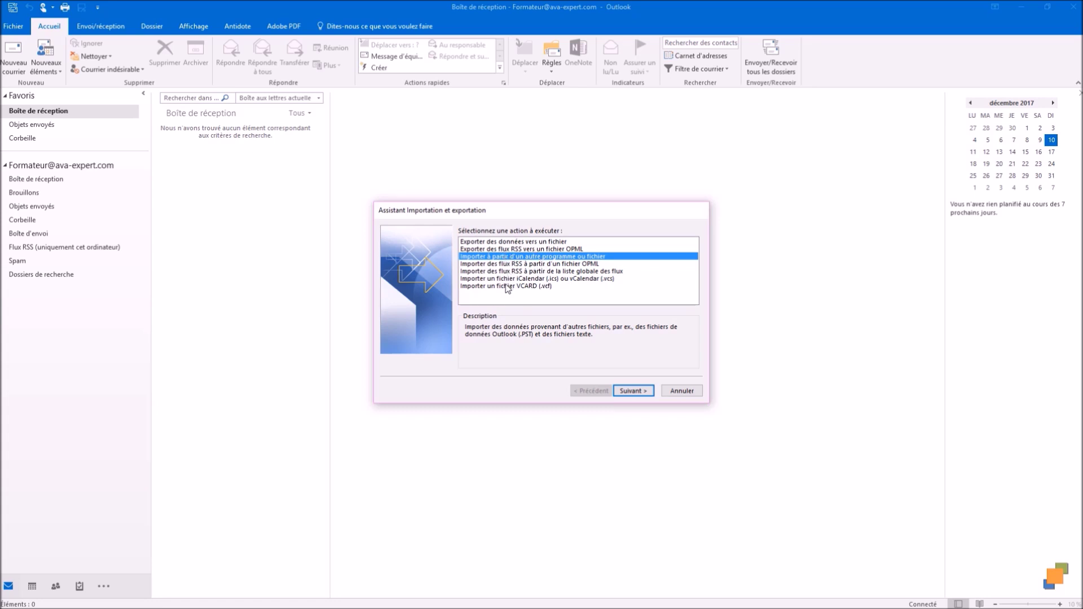
pyautogui.click(632, 392)
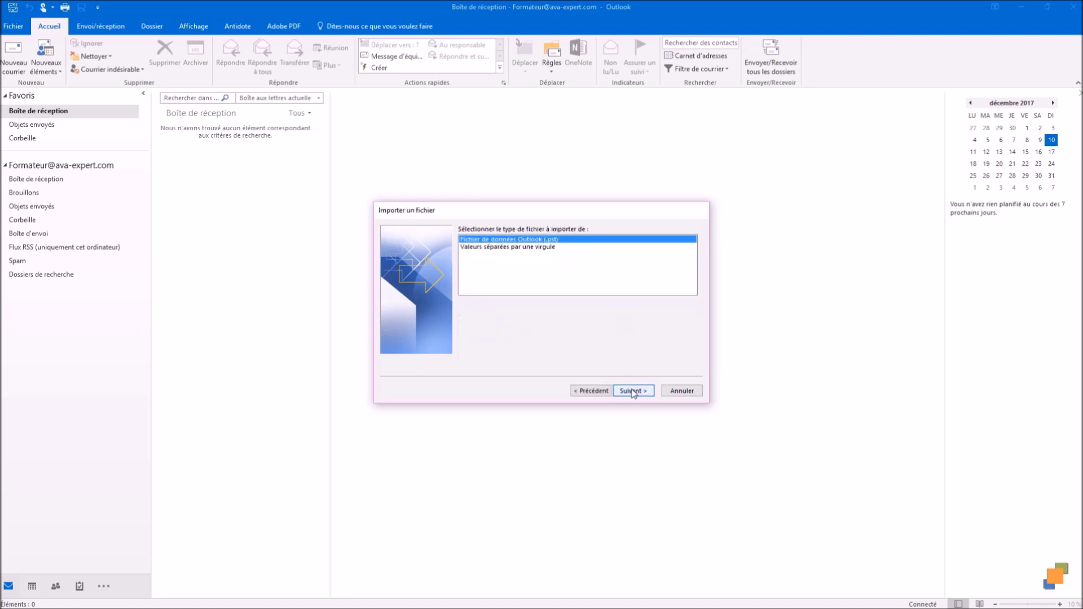
pyautogui.click(522, 247)
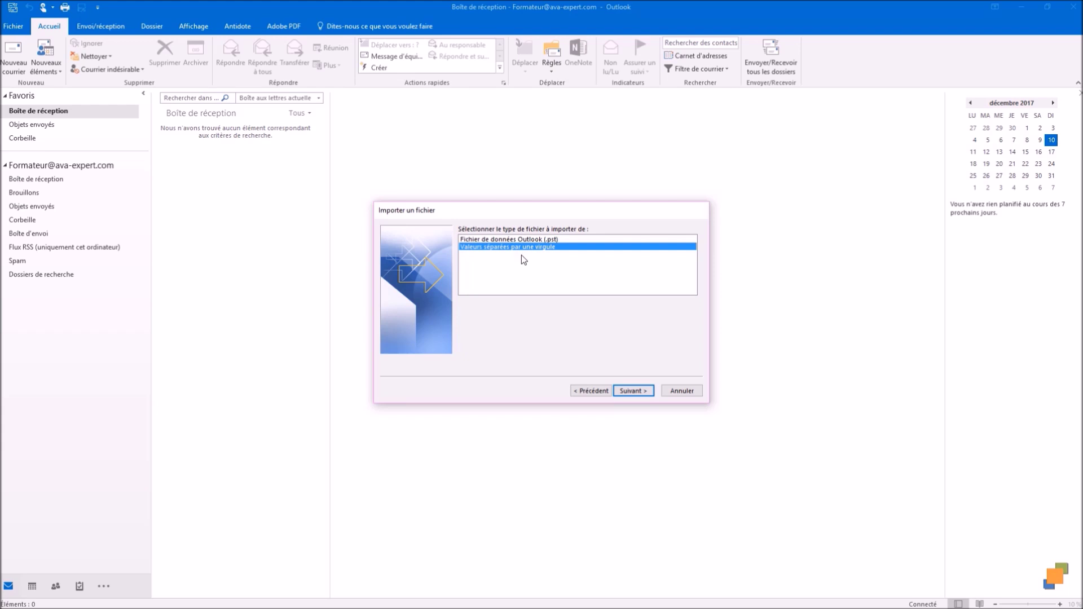
pyautogui.click(677, 389)
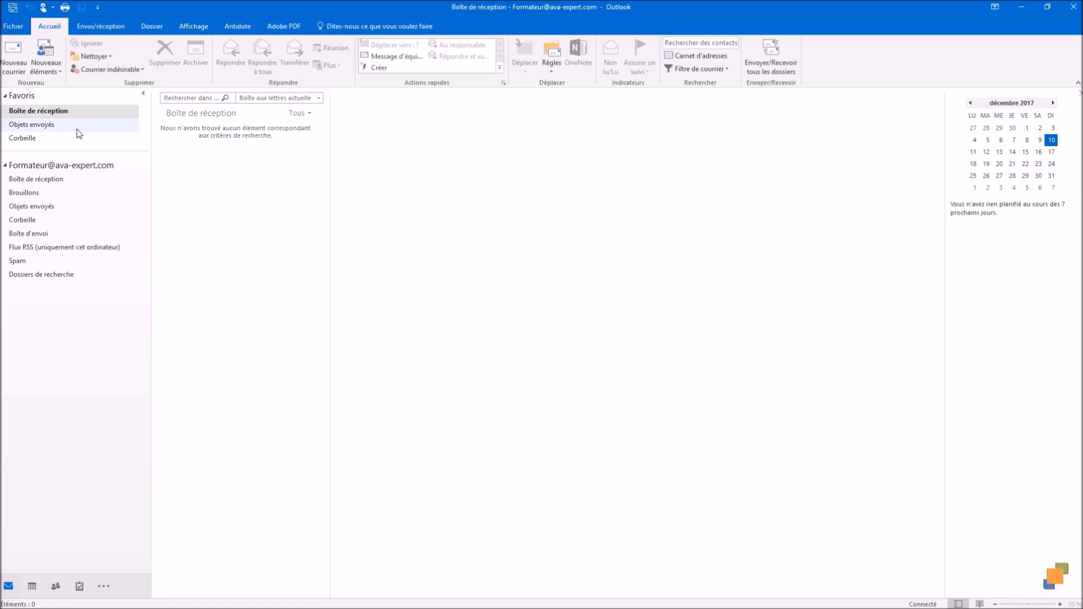
# Fetch new mail and create a contact from the Client AVA message titled Dossier.
pyautogui.click(13, 8)
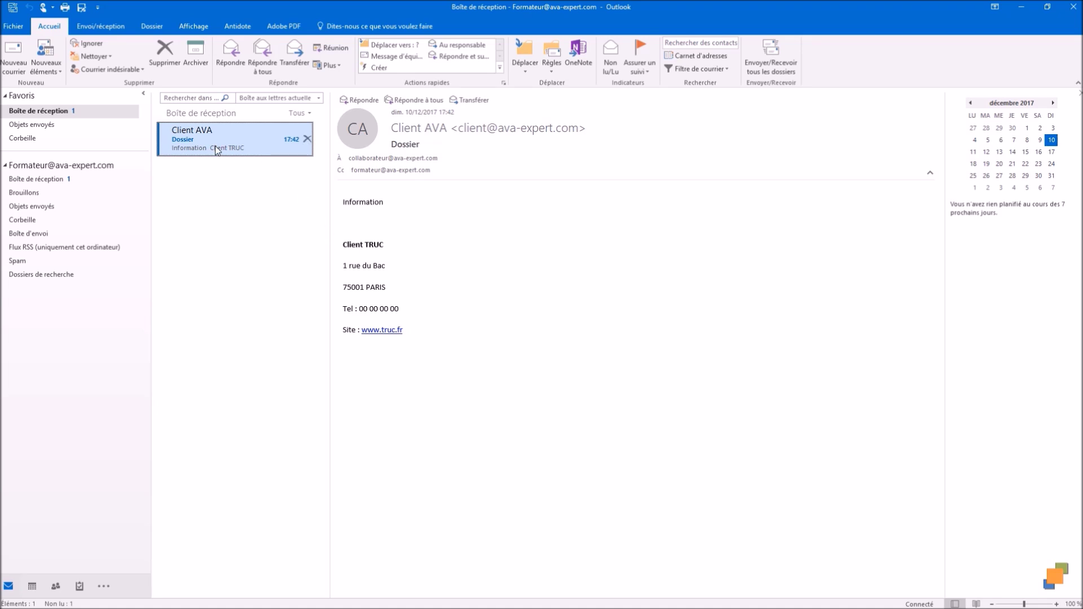
pyautogui.moveTo(214, 143); pyautogui.dragTo(58, 588)
pyautogui.moveTo(58, 588); pyautogui.dragTo(55, 588)
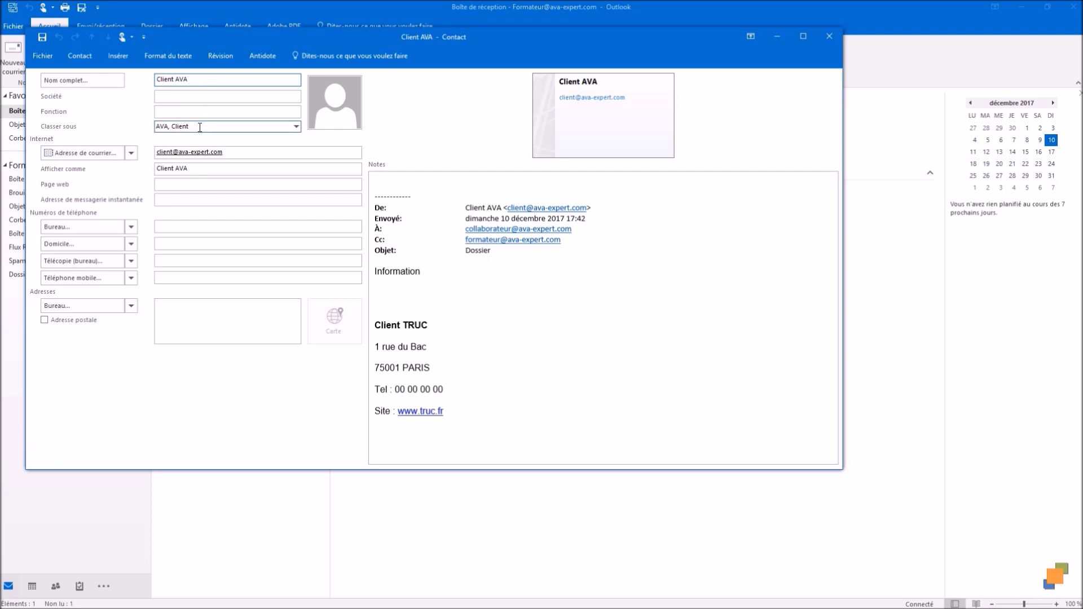
pyautogui.moveTo(233, 152); pyautogui.dragTo(157, 153)
pyautogui.click(176, 172)
pyautogui.moveTo(445, 389); pyautogui.dragTo(191, 228)
pyautogui.moveTo(448, 413); pyautogui.dragTo(398, 411)
pyautogui.click(205, 321)
pyautogui.moveTo(207, 322); pyautogui.dragTo(170, 185)
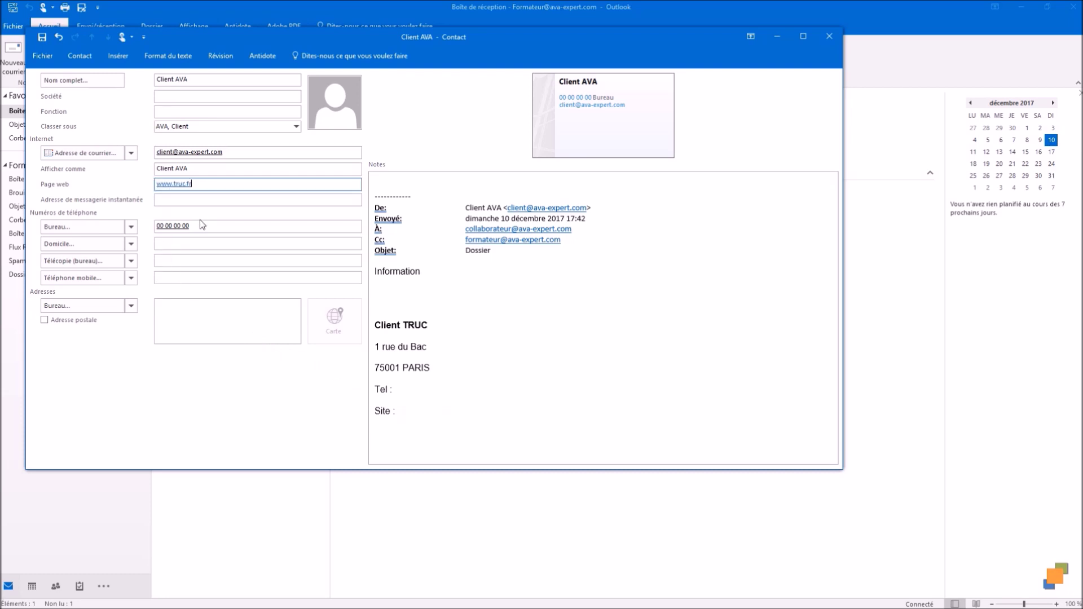
# Move the street name from the notes into the contact's business address and dismiss the address check.
pyautogui.moveTo(375, 346); pyautogui.dragTo(435, 368)
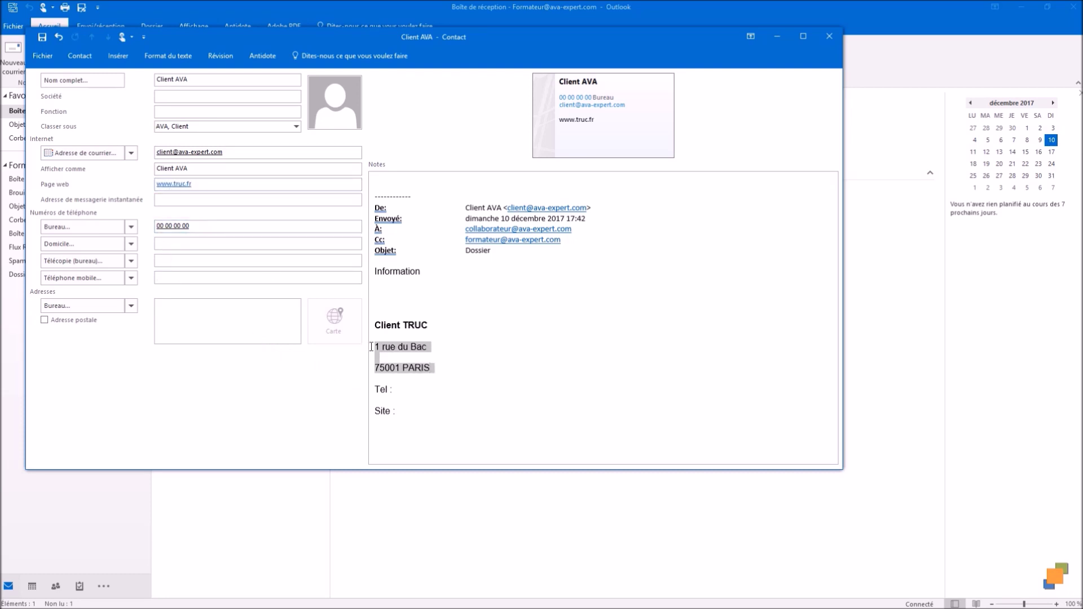
pyautogui.click(427, 346)
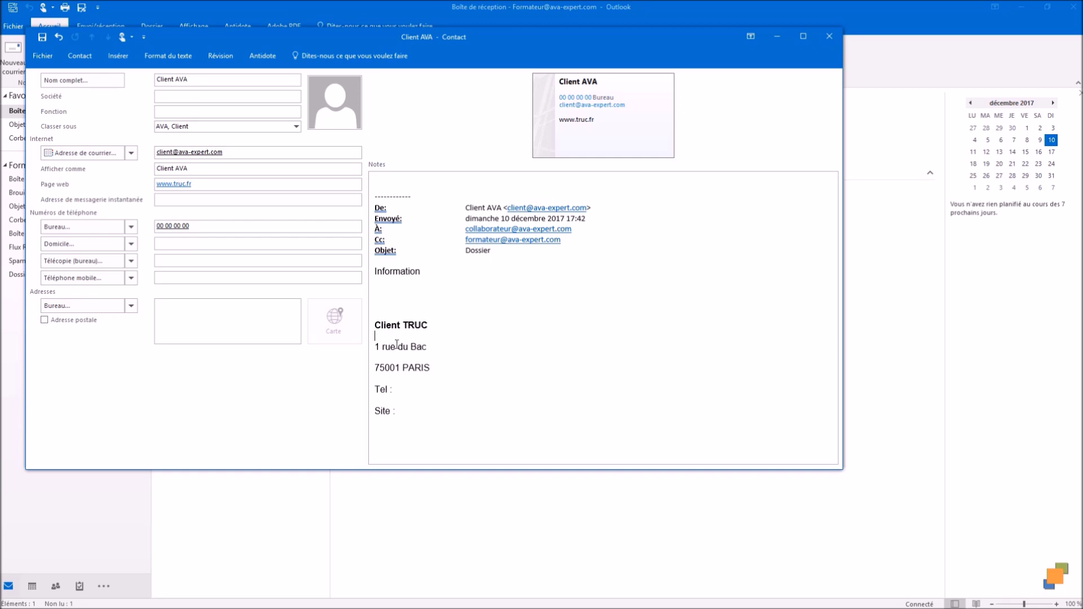
pyautogui.keyDown('shift'); pyautogui.click(383, 347); pyautogui.keyUp('shift')
pyautogui.moveTo(404, 346); pyautogui.dragTo(246, 314)
pyautogui.click(379, 348)
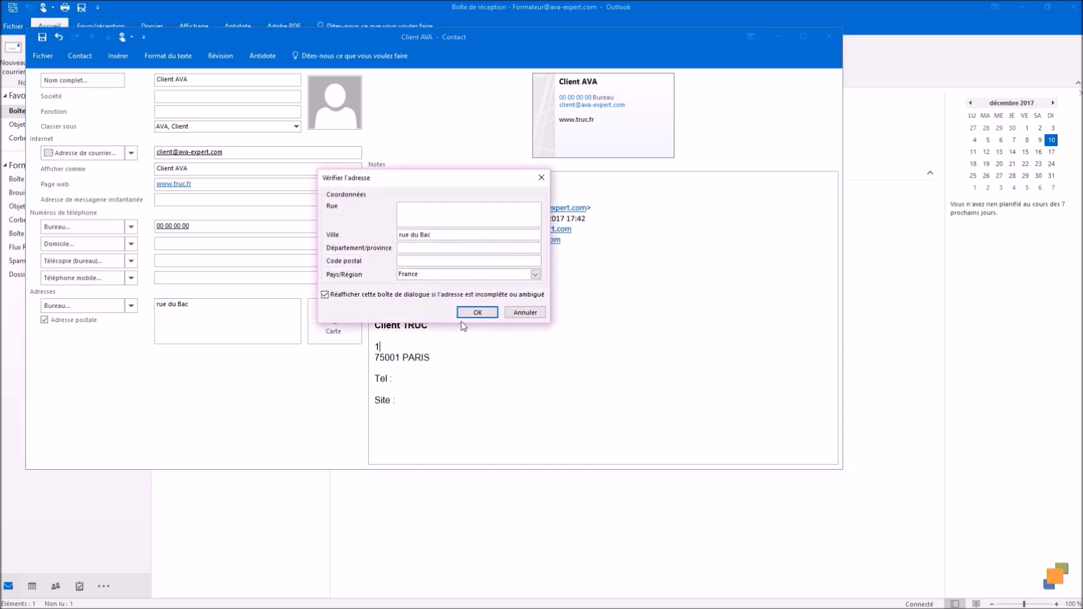
pyautogui.click(525, 313)
# Try to add the postal code and city line from the notes to the contact's business address.
pyautogui.moveTo(438, 359); pyautogui.dragTo(383, 360)
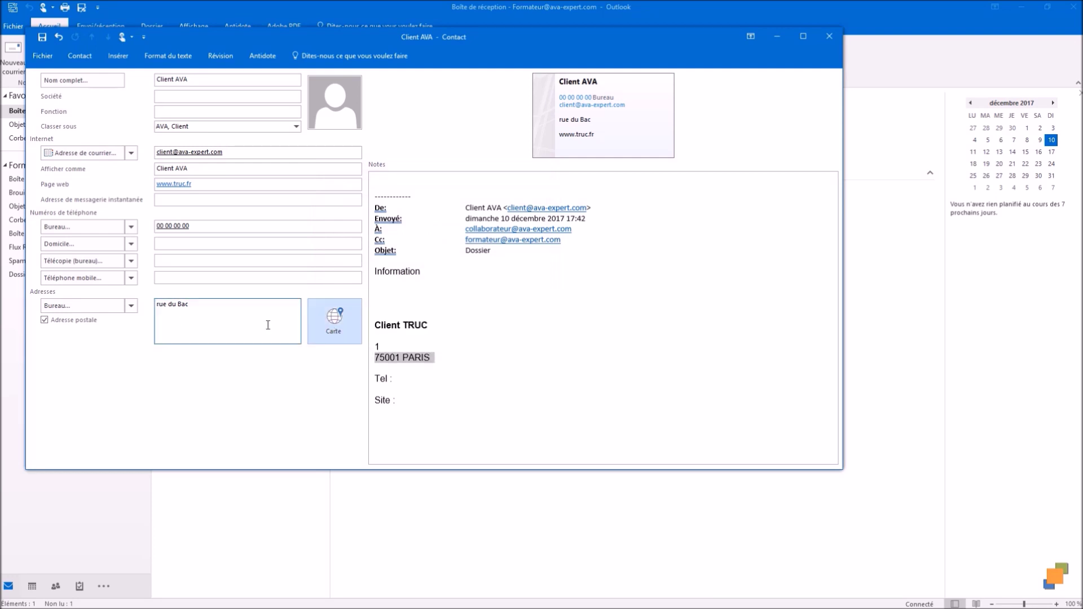
pyautogui.click(131, 305)
pyautogui.click(169, 326)
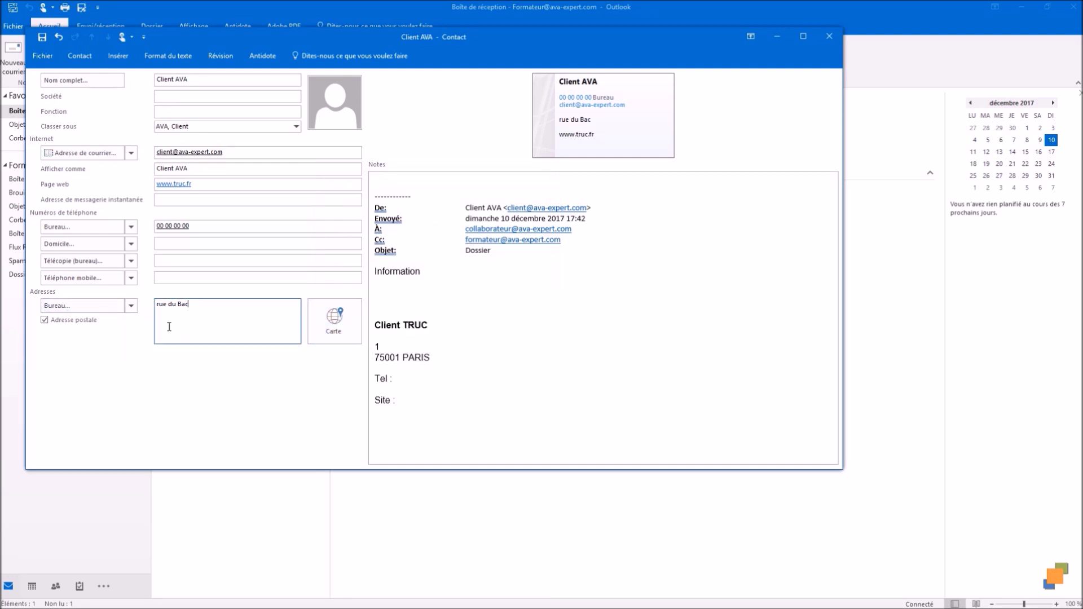
pyautogui.click(113, 307)
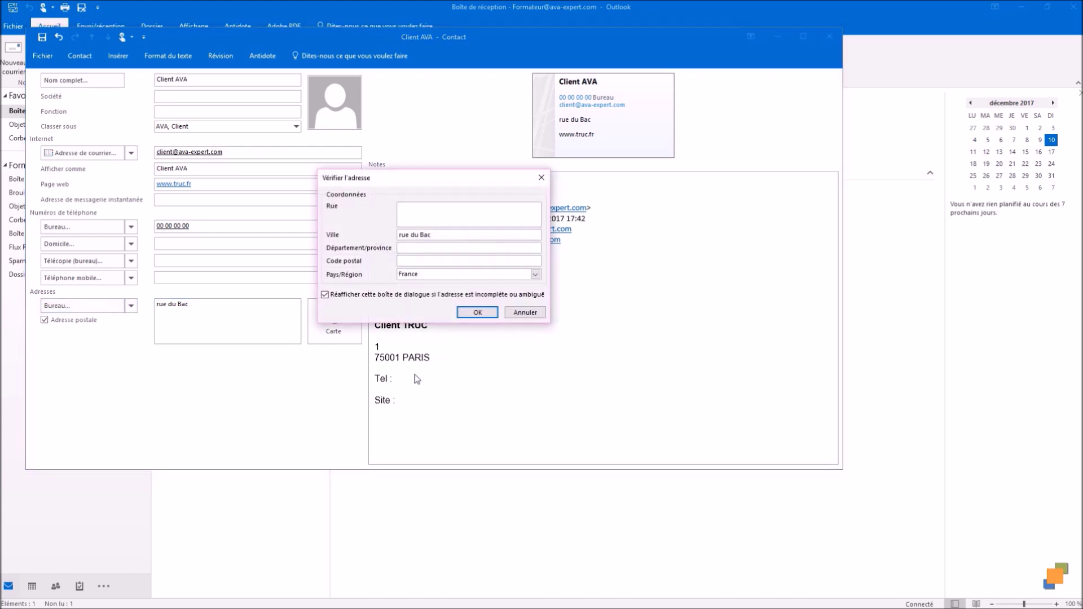
pyautogui.press('Escape')
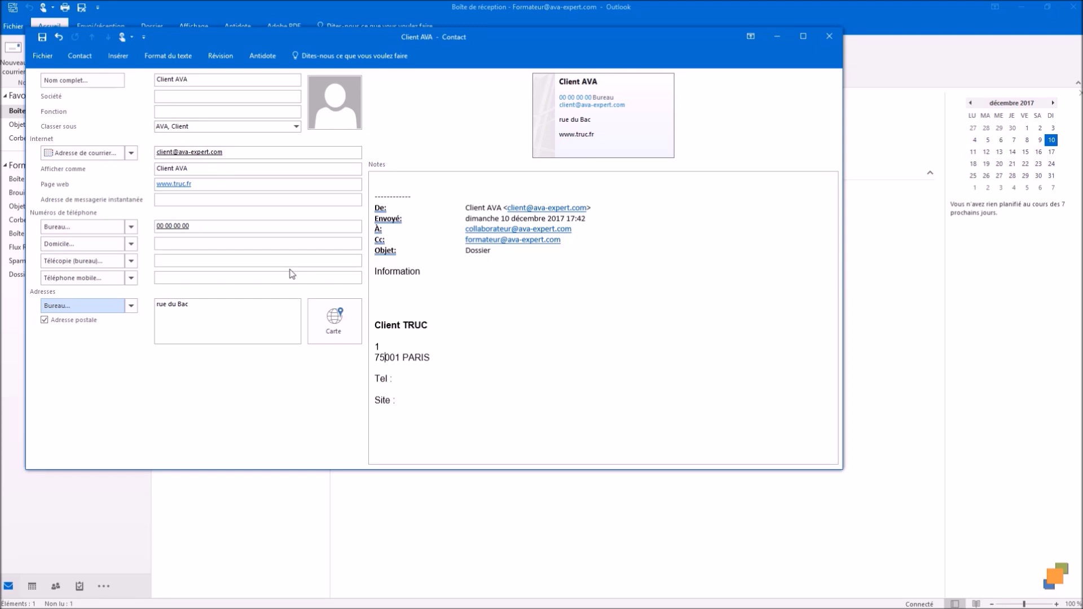
# Close the Client AVA contact and save its changes.
pyautogui.click(828, 36)
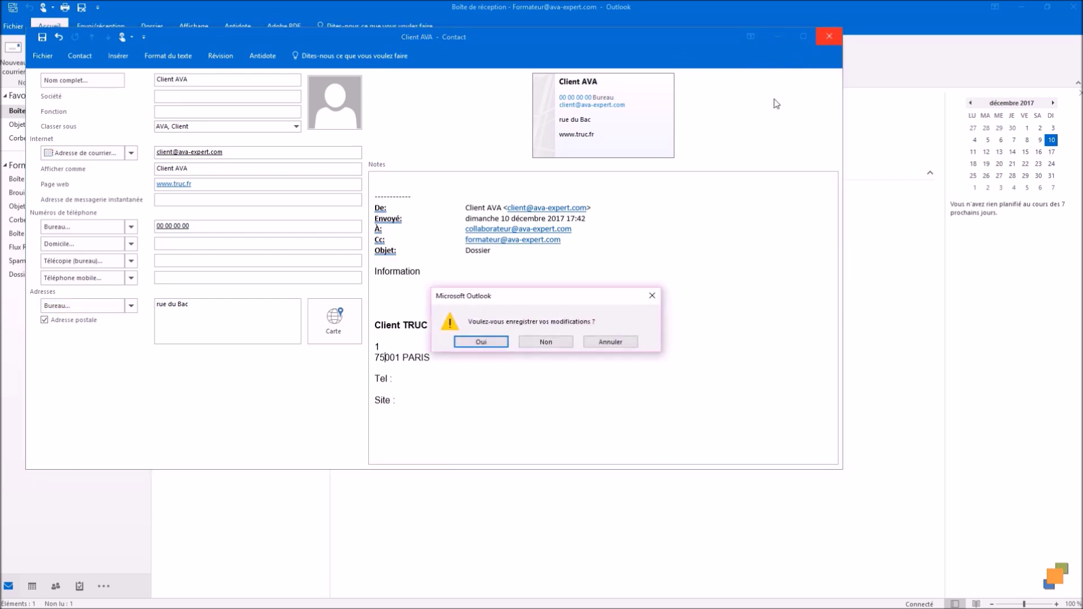
pyautogui.click(469, 344)
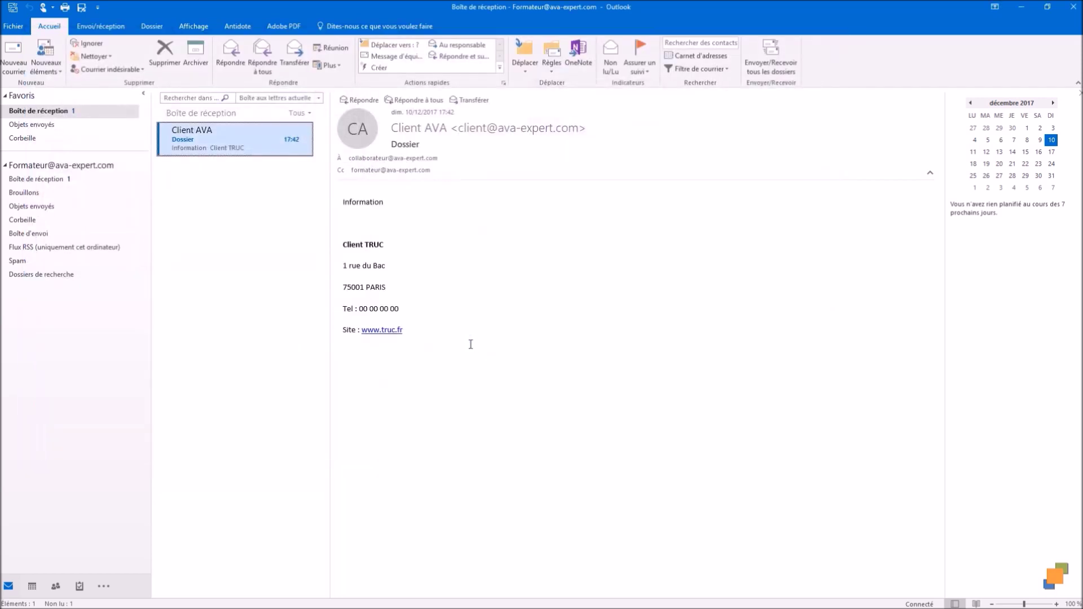
# Create a second contact from the same message, named Client AVA 2, replace the contact's e-mail address, and save it.
pyautogui.moveTo(210, 140); pyautogui.dragTo(55, 586)
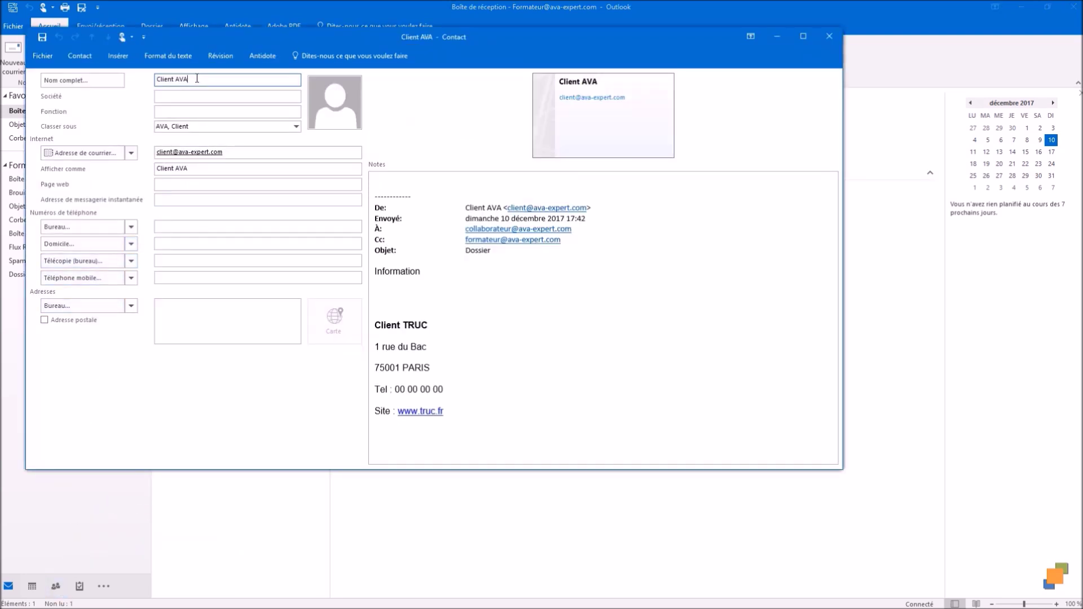
pyautogui.write('2')
pyautogui.moveTo(236, 150); pyautogui.dragTo(158, 150)
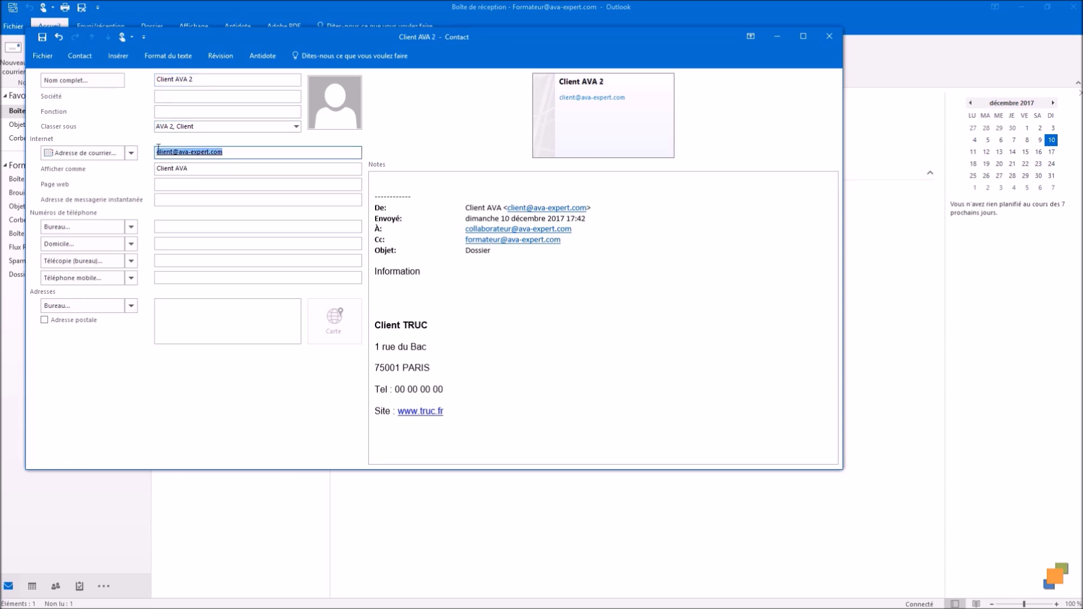
pyautogui.write('test@test@')
pyautogui.press('BackSpace')
pyautogui.write('.fr')
pyautogui.click(37, 39)
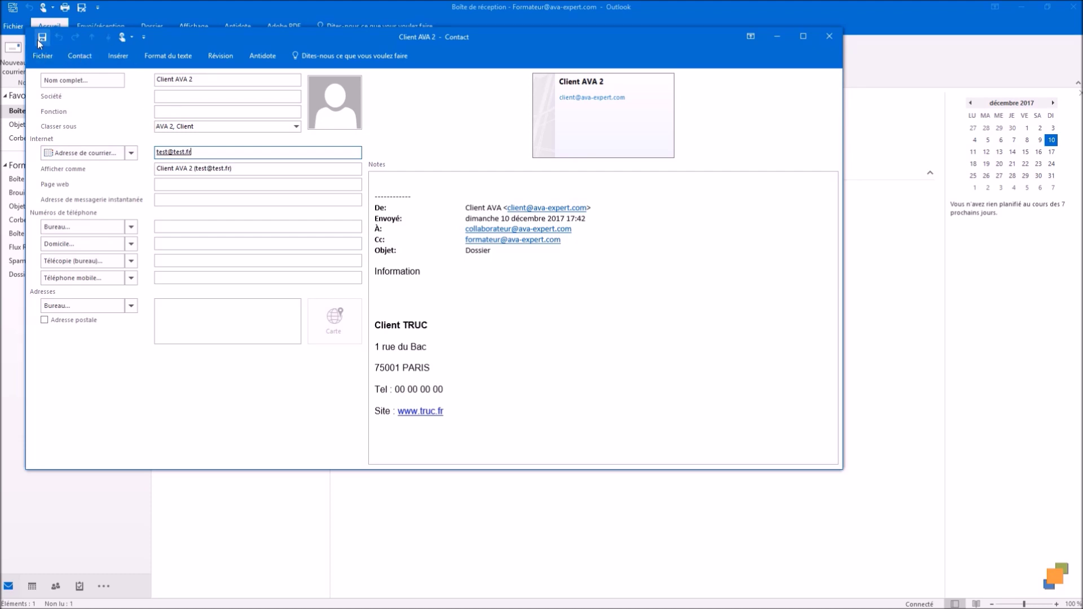
pyautogui.click(830, 36)
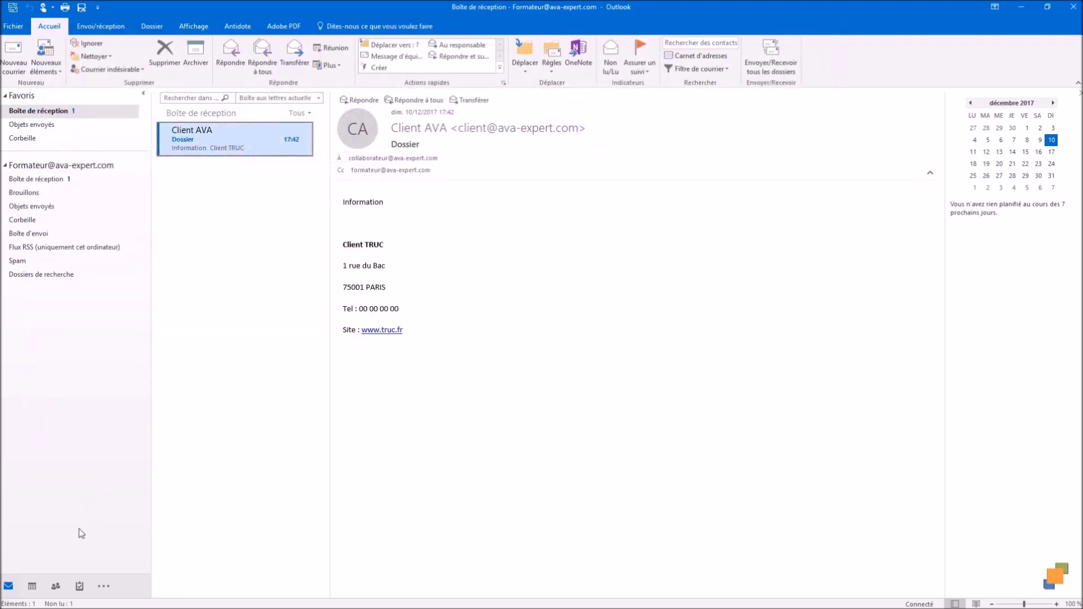
# View the contact list as business cards and as cards, then return to the Contacts view.
pyautogui.click(55, 586)
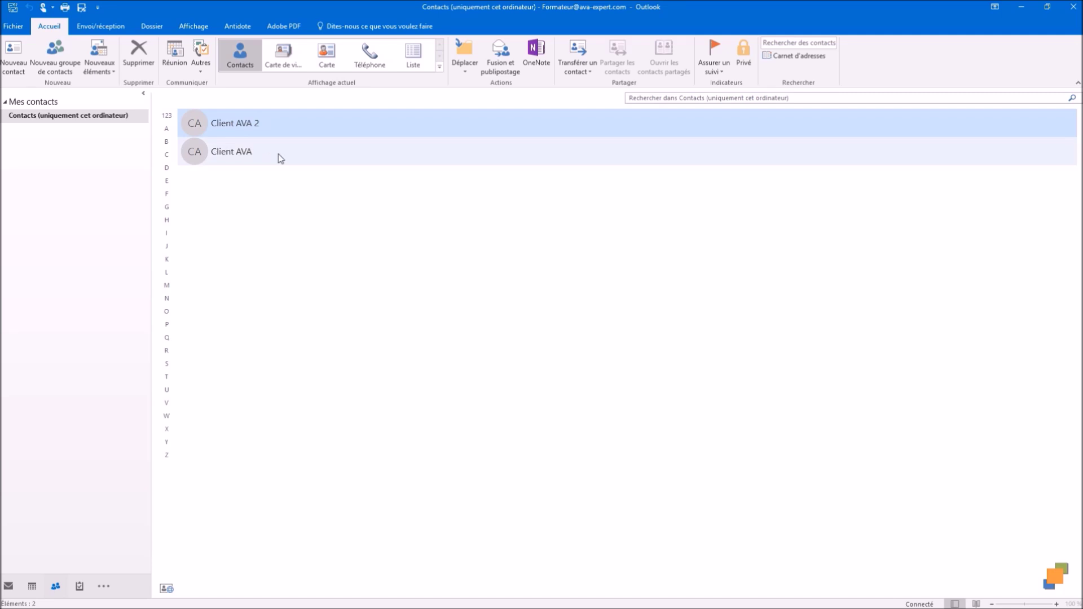
pyautogui.click(283, 56)
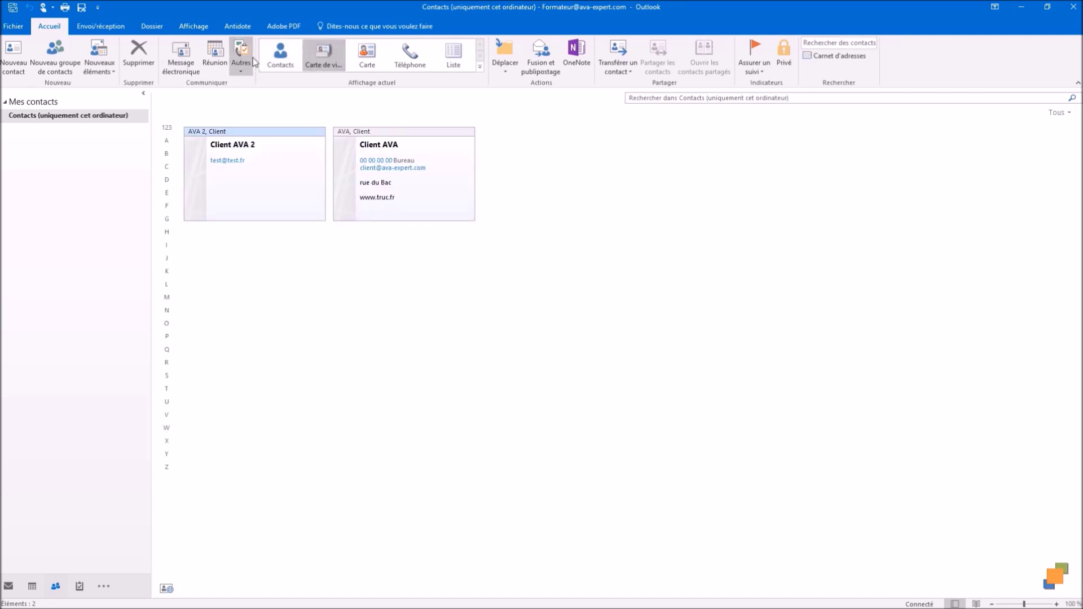
pyautogui.click(369, 55)
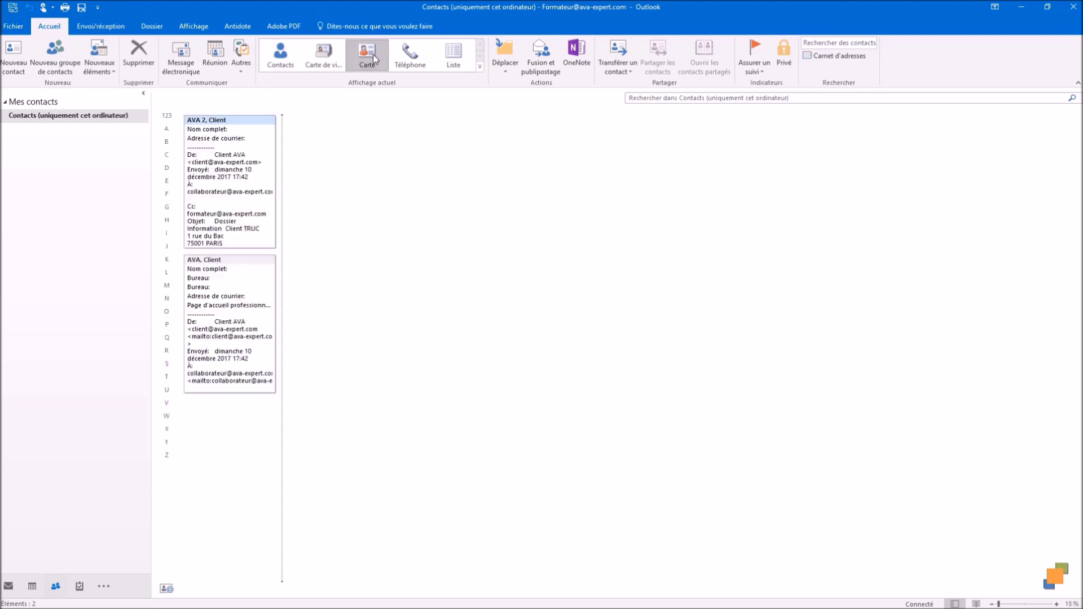
pyautogui.click(280, 55)
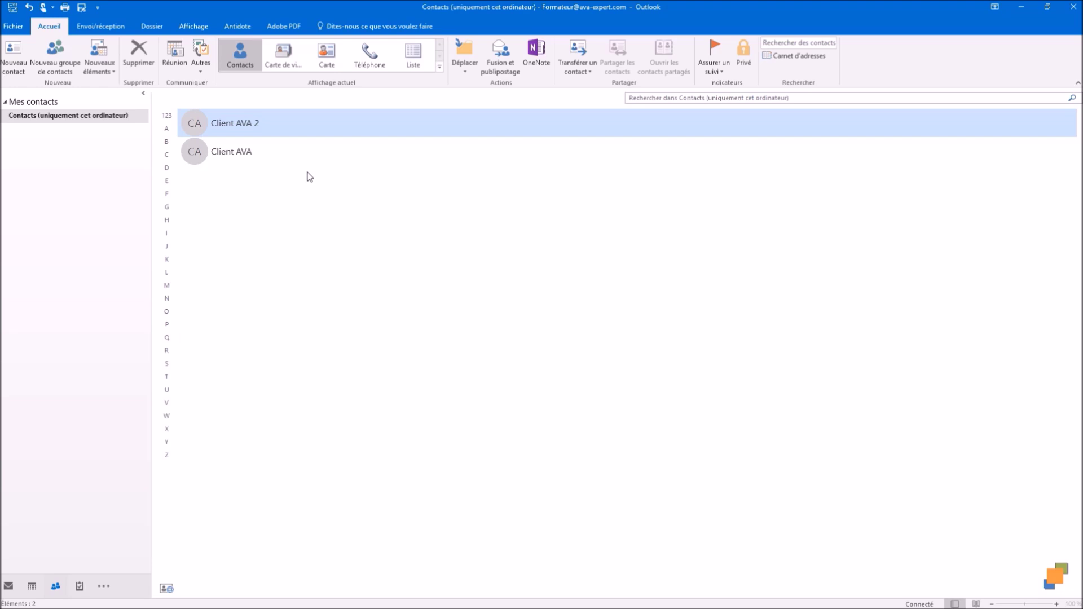
# Create a new contact group named Clients.
pyautogui.click(56, 56)
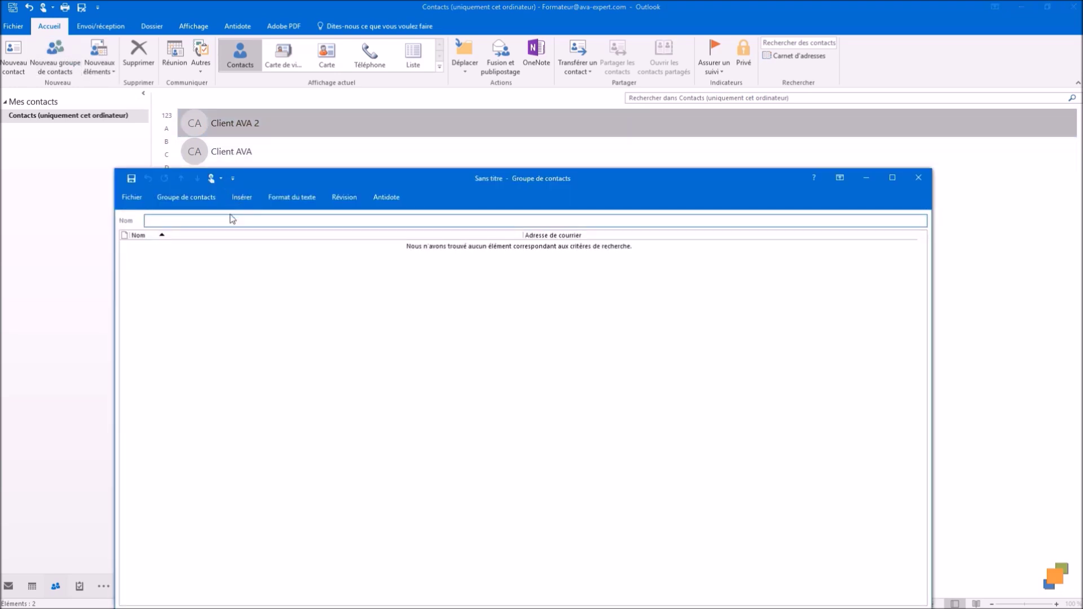
pyautogui.write('Clients')
pyautogui.press('Tab')
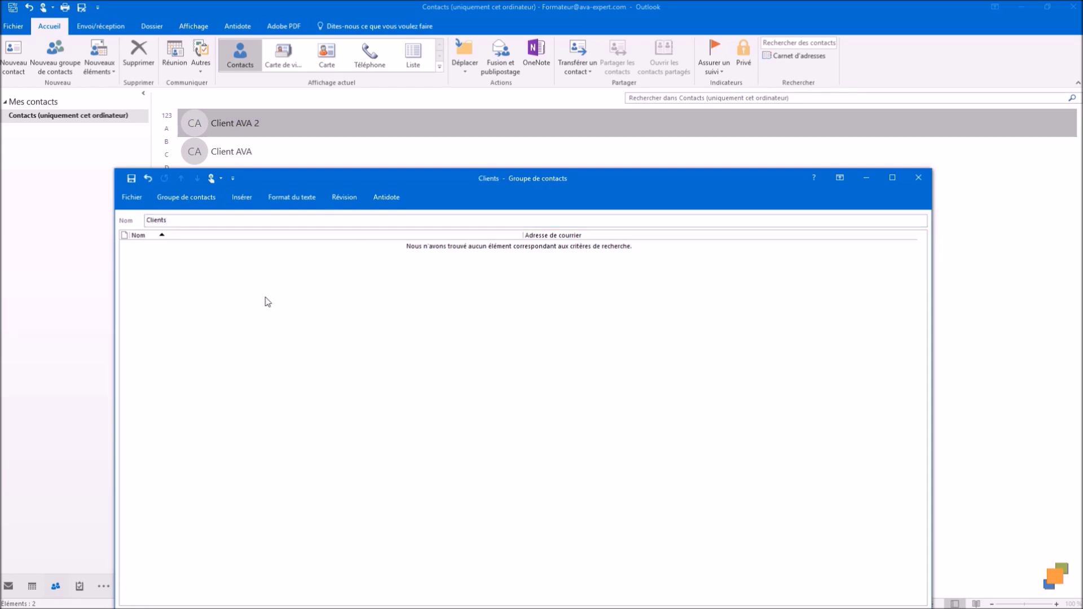
# Add Client AVA and Client AVA 2 from the Outlook contacts as members of the Clients group, then close the group saving its changes.
pyautogui.click(184, 197)
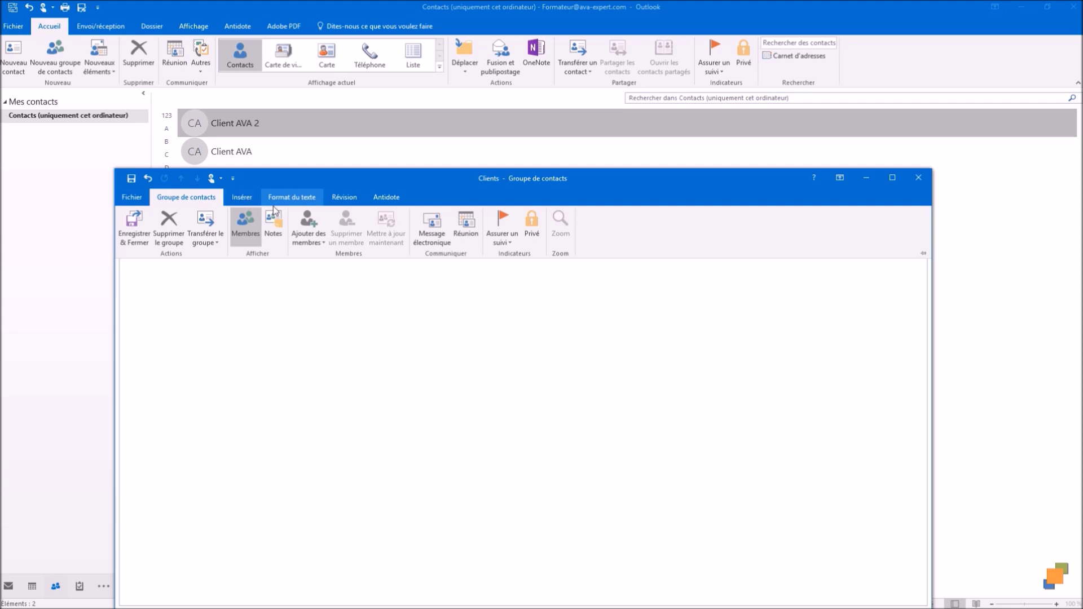
pyautogui.click(309, 236)
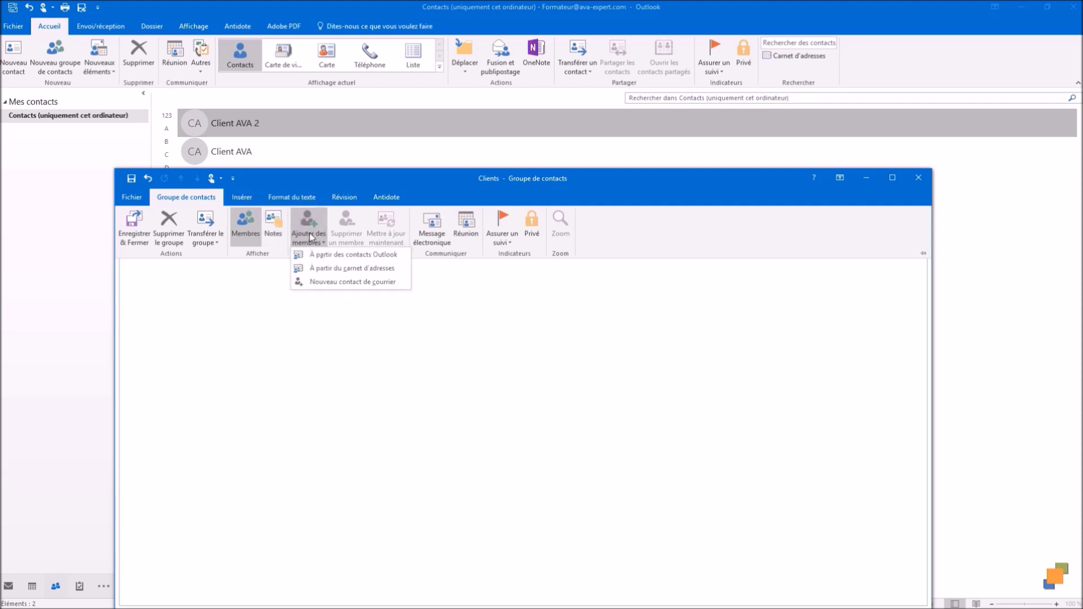
pyautogui.click(328, 255)
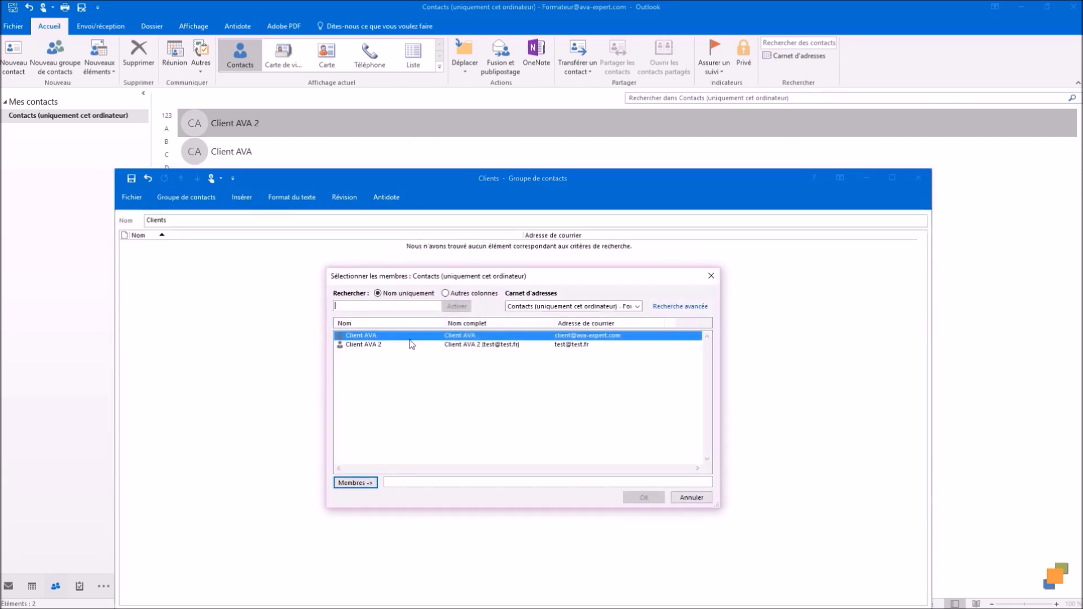
pyautogui.click(354, 482)
pyautogui.click(361, 344)
pyautogui.click(363, 482)
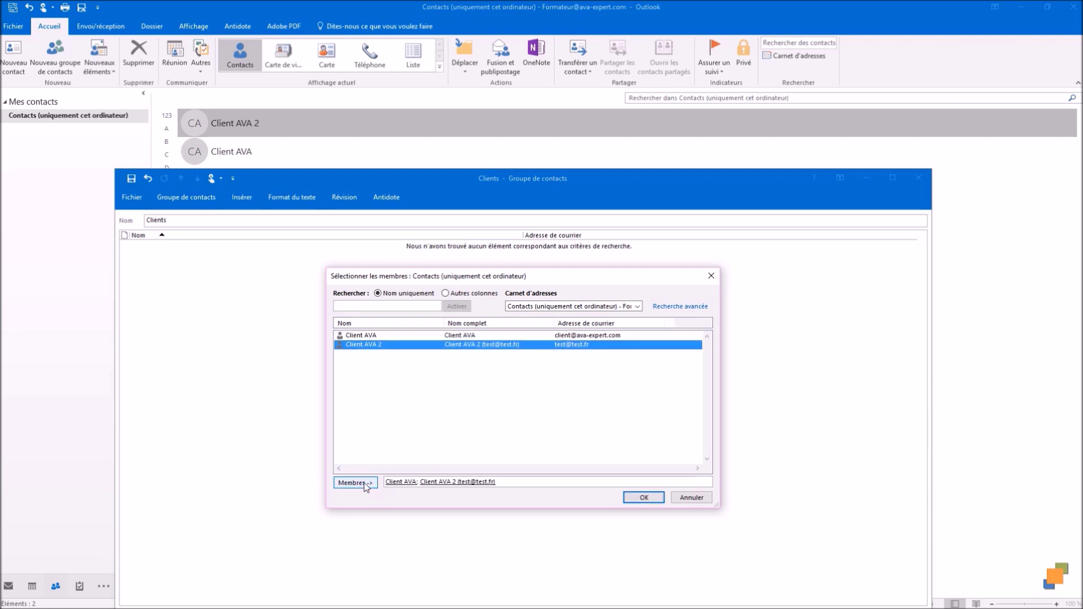
pyautogui.click(646, 497)
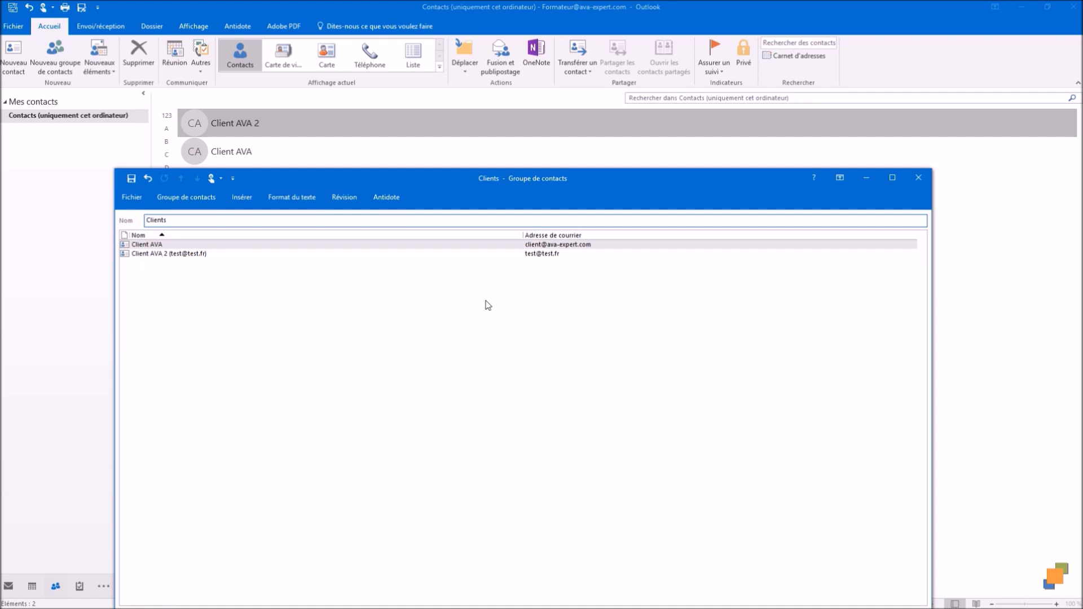
pyautogui.click(918, 178)
pyautogui.click(485, 342)
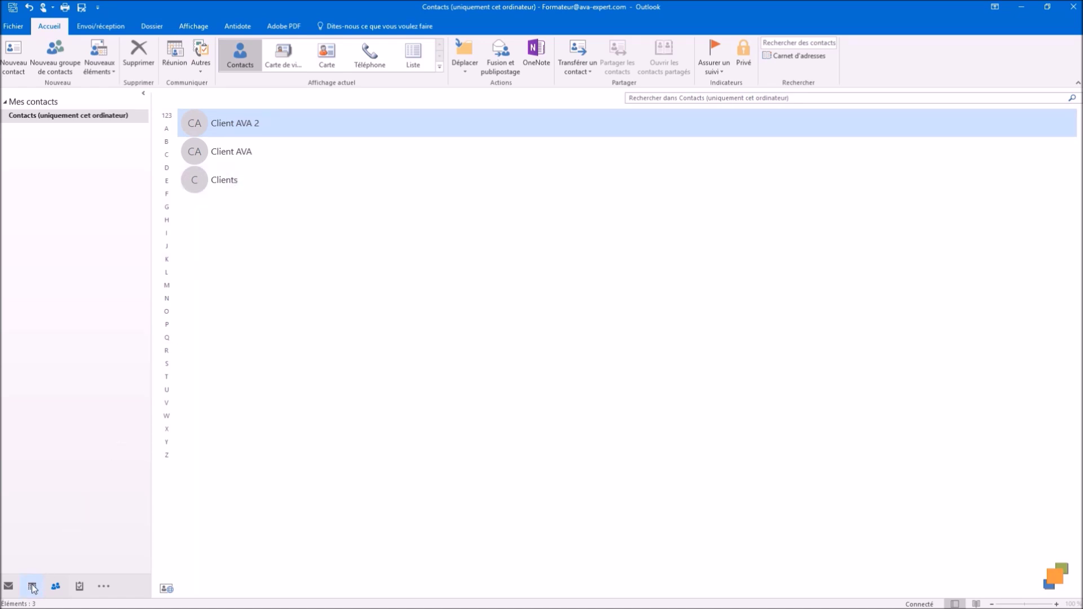
# Switch to the mailbox and start a new message addressed to the Clients group.
pyautogui.click(9, 587)
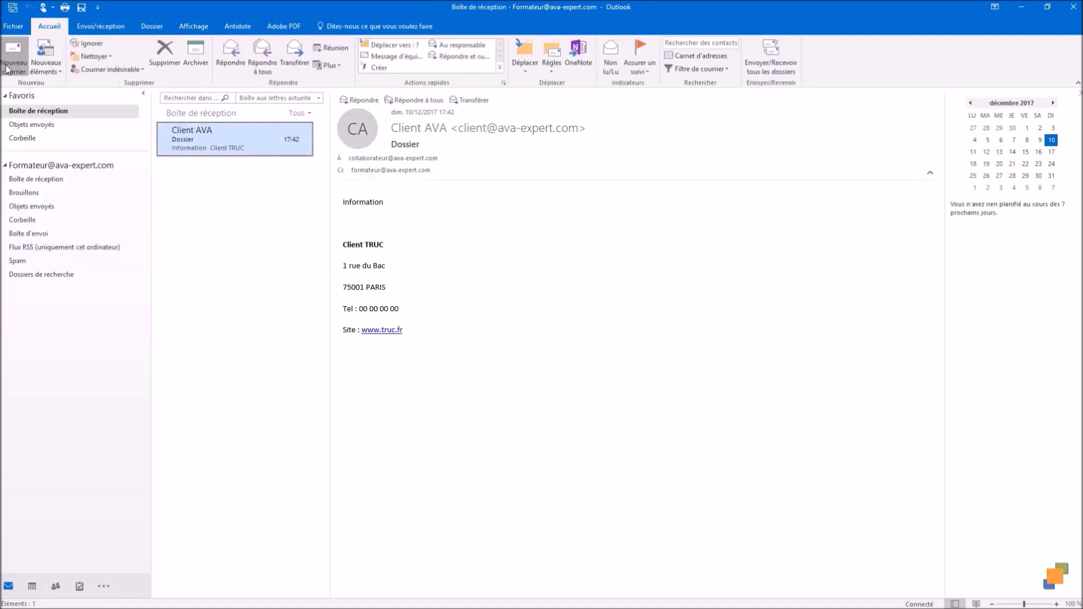
pyautogui.click(8, 69)
pyautogui.write('Clients')
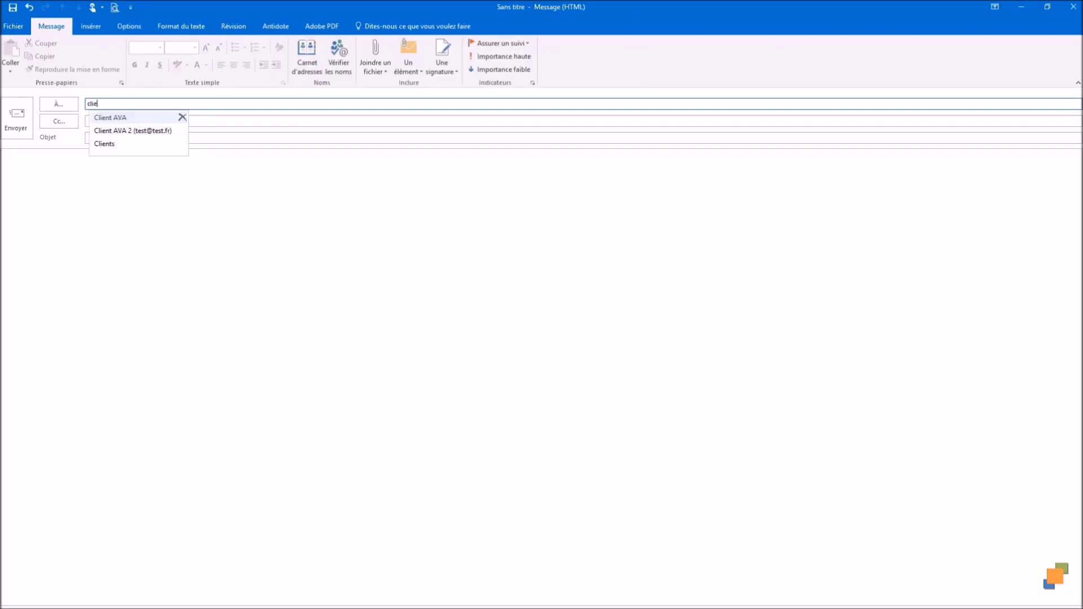
pyautogui.press('Return')
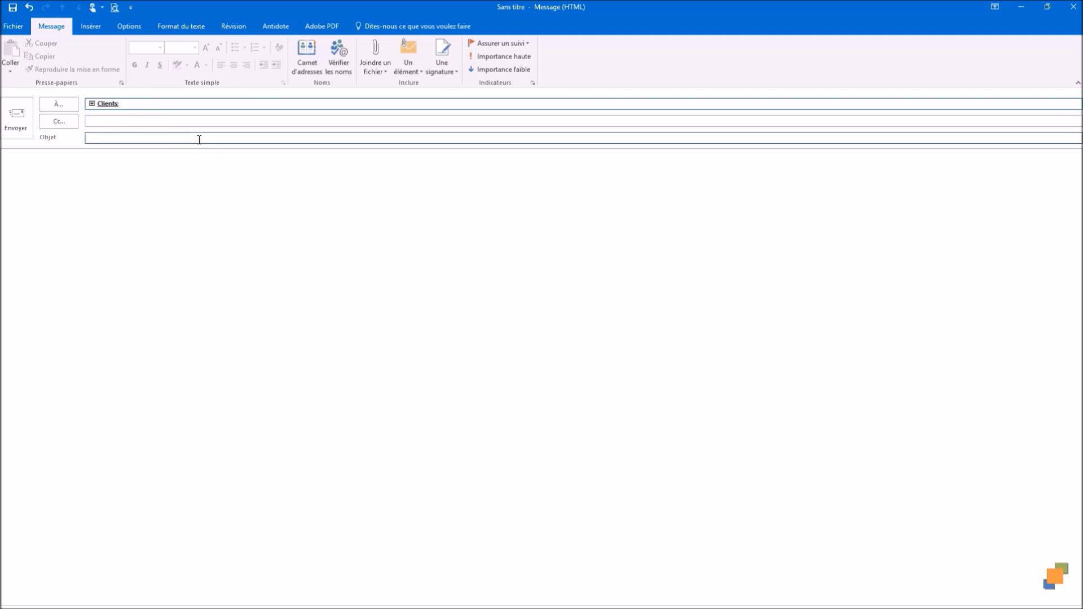
# Check the members on the Clients recipient's contact card, then expand the group into its individual members in the message.
pyautogui.click(108, 105)
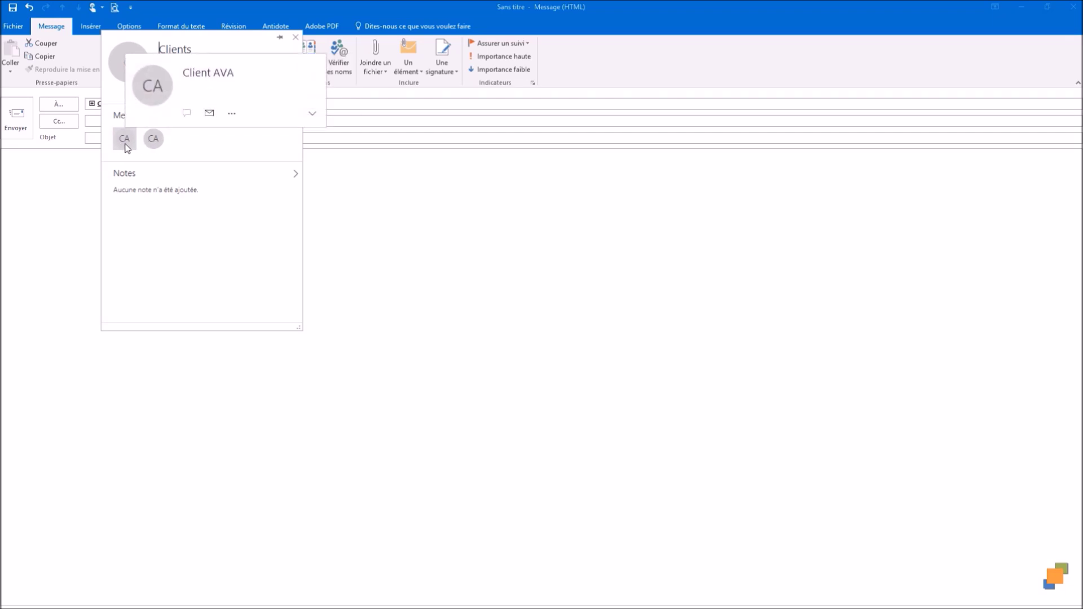
pyautogui.moveTo(153, 139)
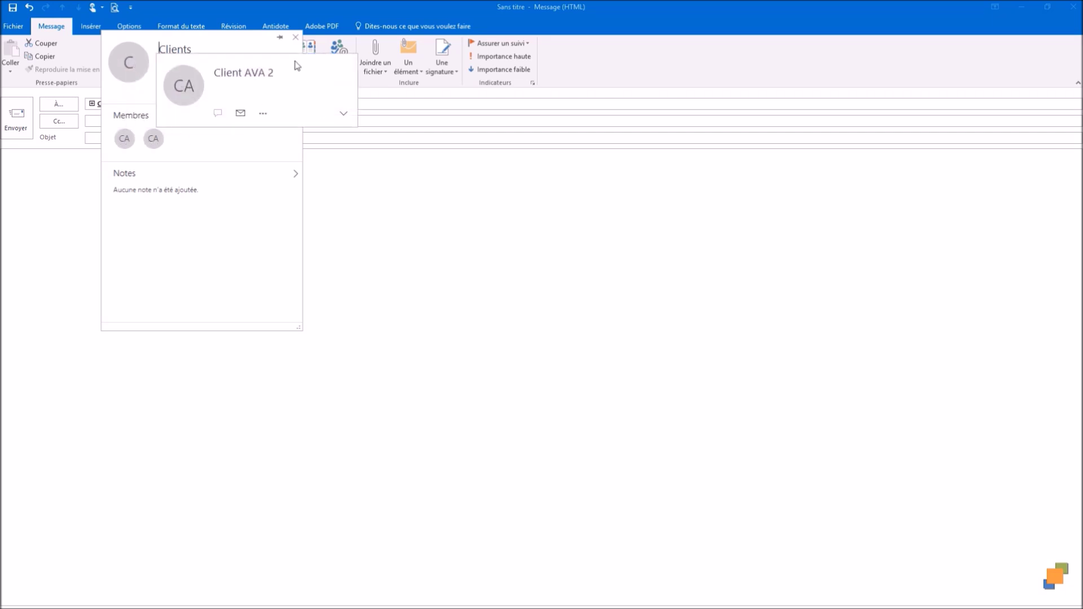
pyautogui.click(295, 37)
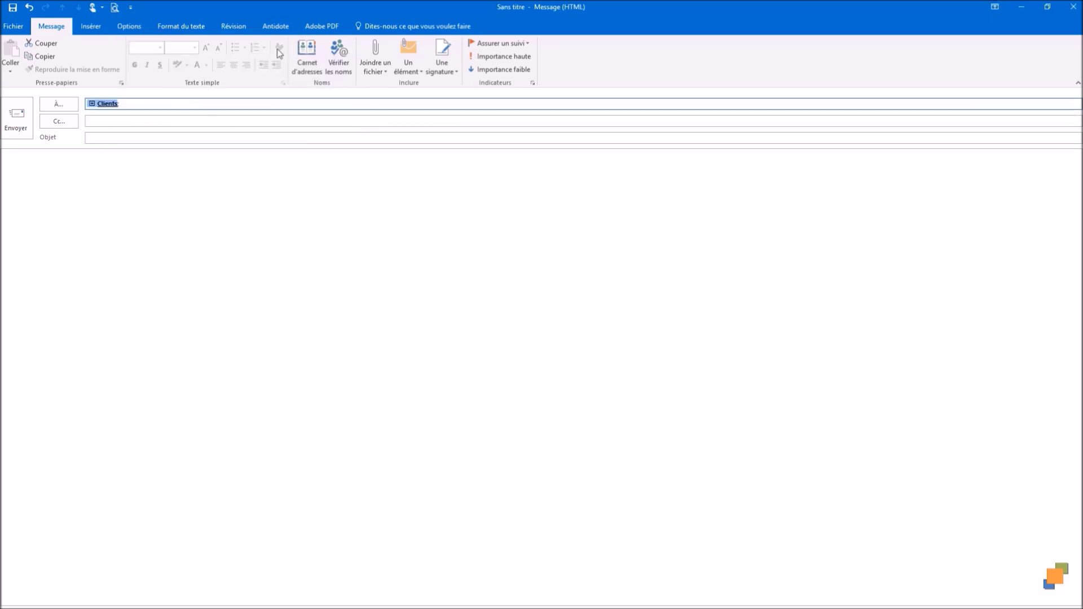
pyautogui.click(92, 103)
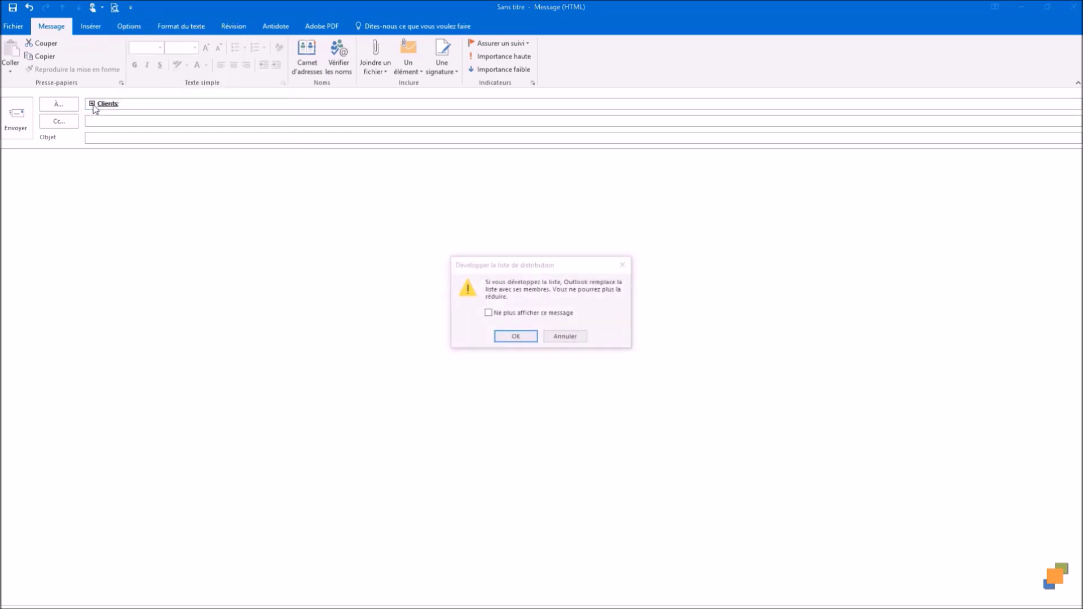
pyautogui.click(514, 336)
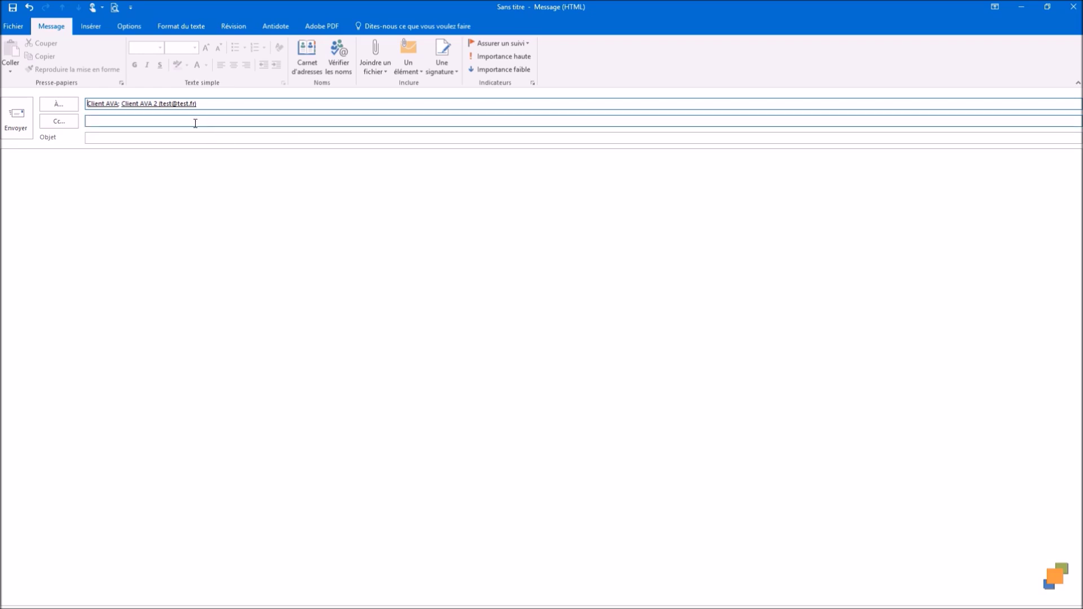
# Move the recipients Client AVA and Client AVA 2 from the À line to the Cci (blind copy) line of the message.
pyautogui.click(50, 125)
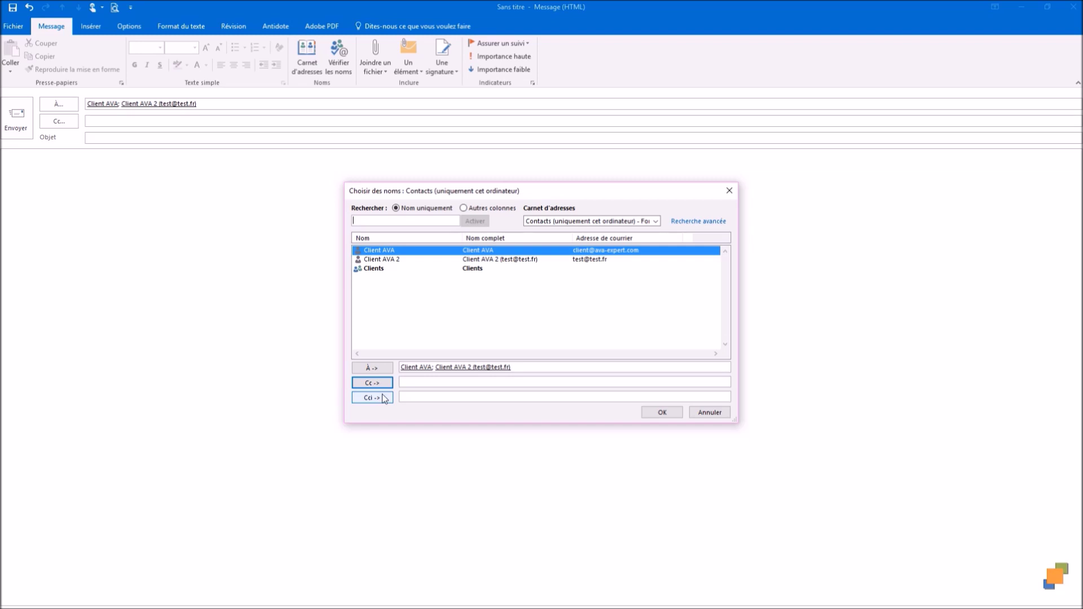
pyautogui.moveTo(532, 370); pyautogui.dragTo(479, 402)
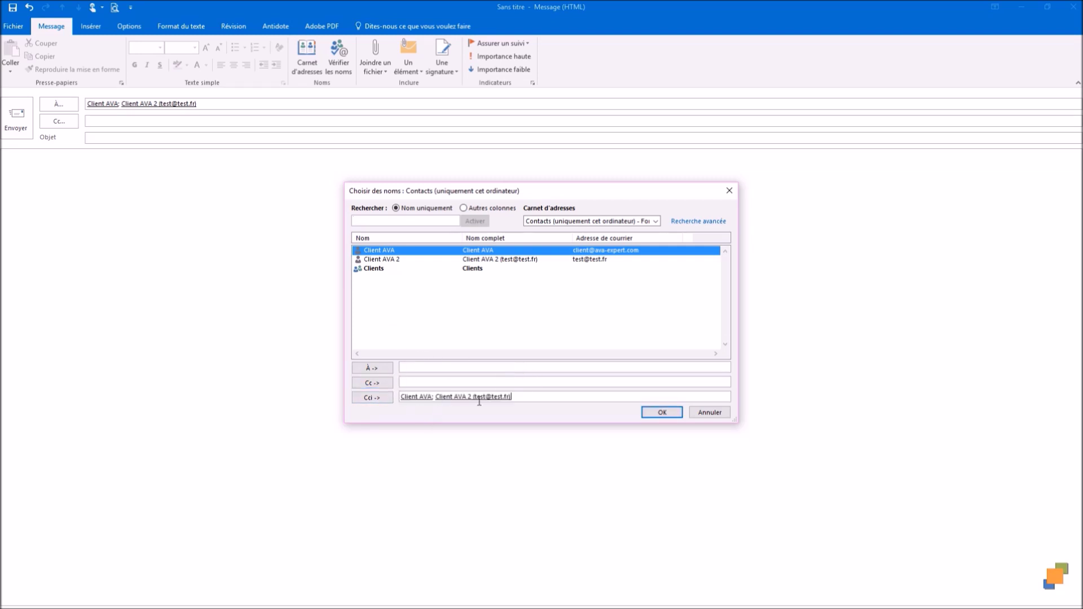
pyautogui.click(662, 413)
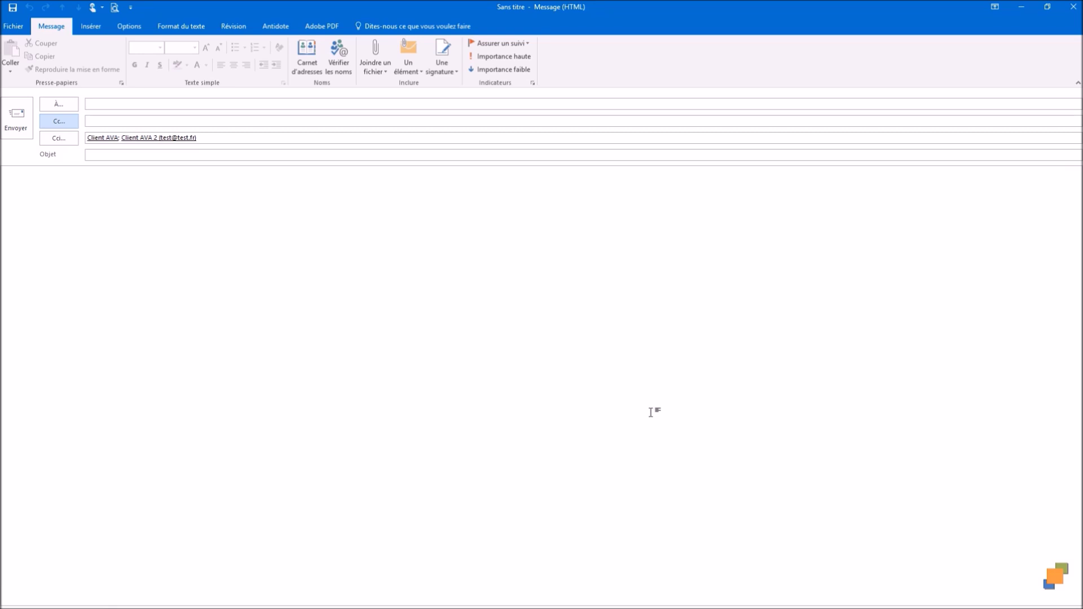